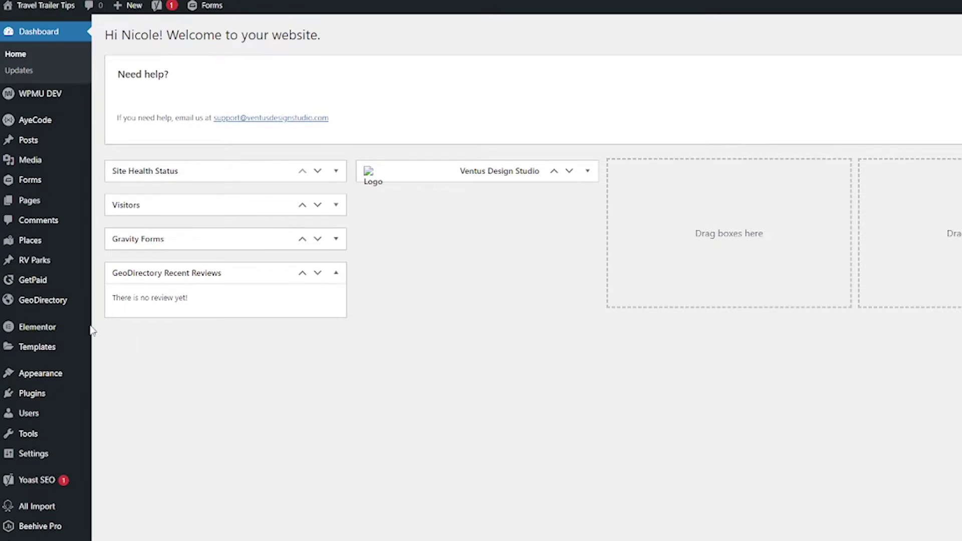
# Step: Install and activate the Advanced Search Add-on from the GeoDirectory Extensions catalogue
pyautogui.moveTo(60, 299)
pyautogui.click(143, 352)
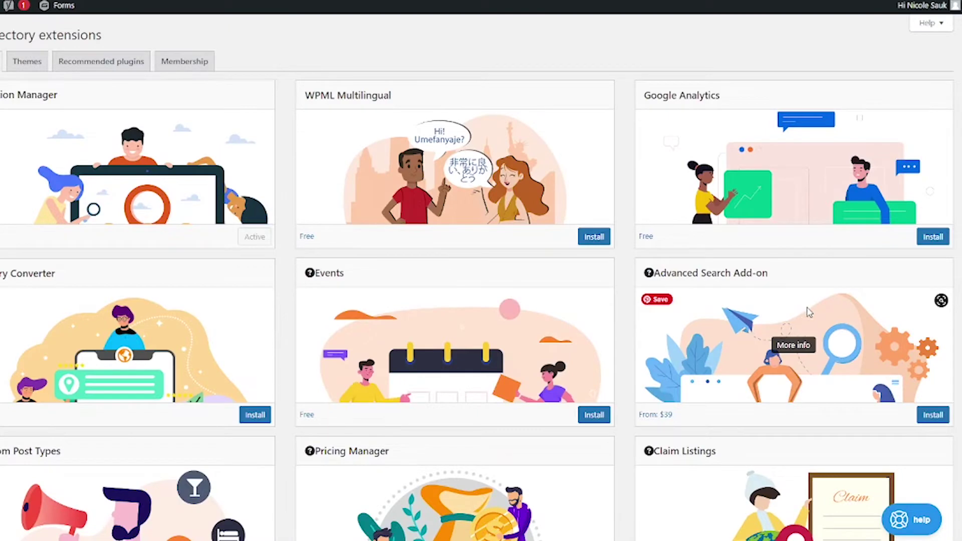
pyautogui.click(942, 421)
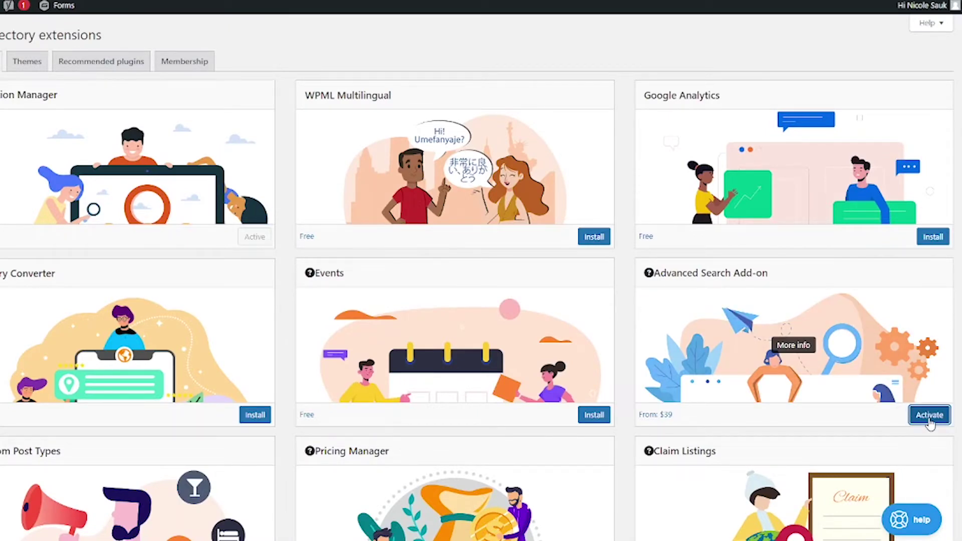
pyautogui.click(927, 417)
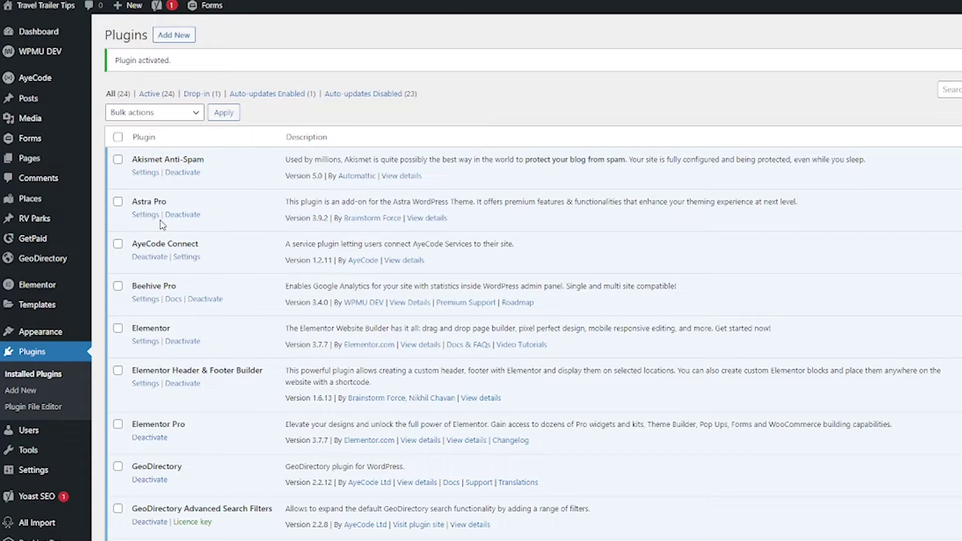
pyautogui.moveTo(57, 270)
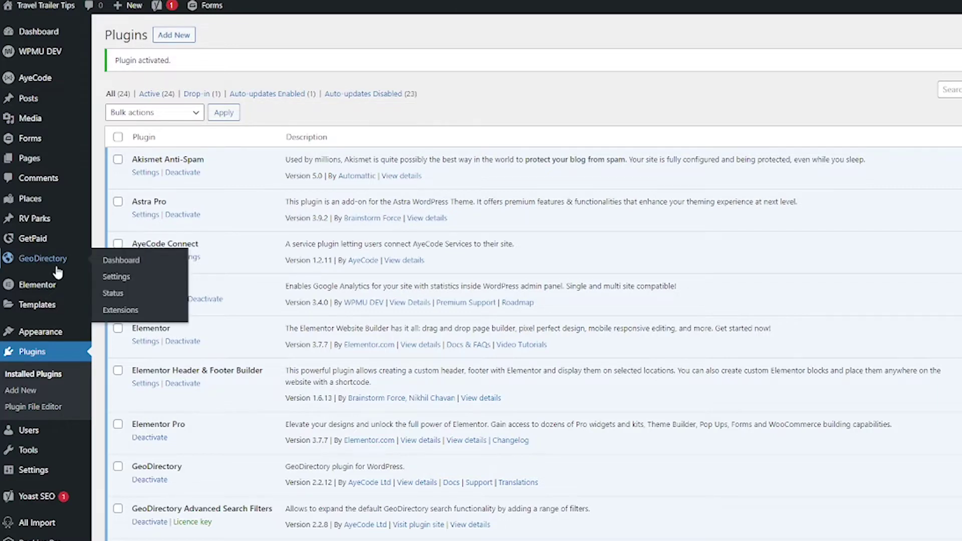
# Step: In GeoDirectory's Advanced Search settings, switch AJAX Search Filters on, then back off
pyautogui.click(136, 284)
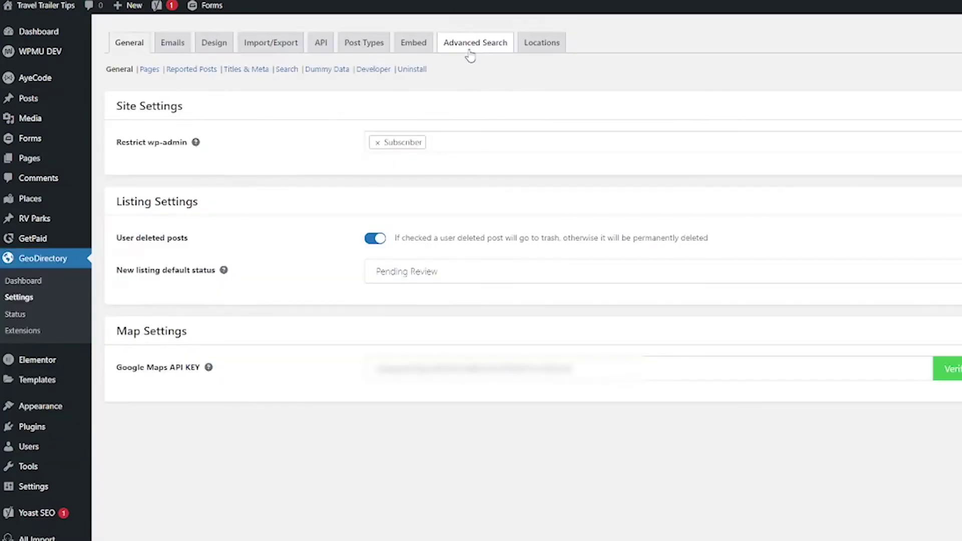
pyautogui.click(469, 50)
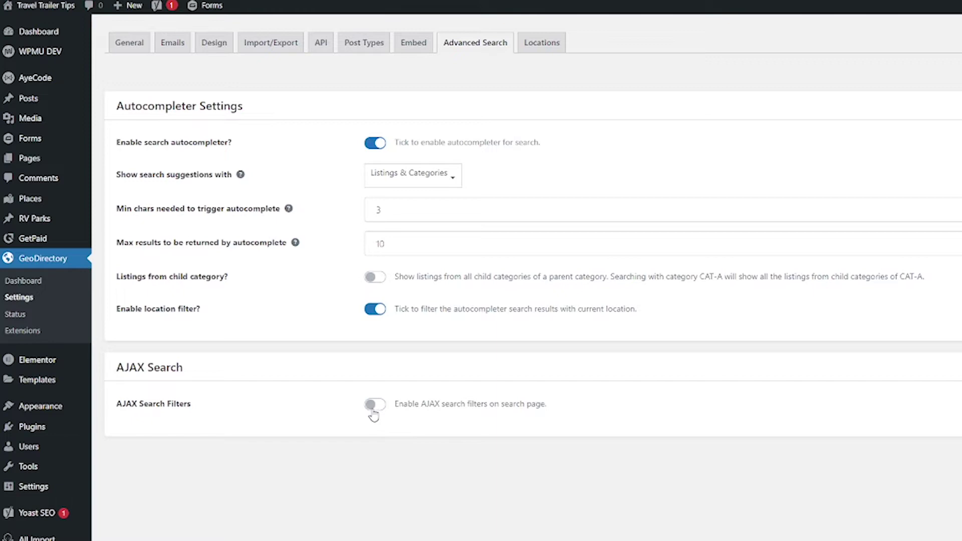
pyautogui.click(373, 411)
pyautogui.scroll(-2, 307, 399)
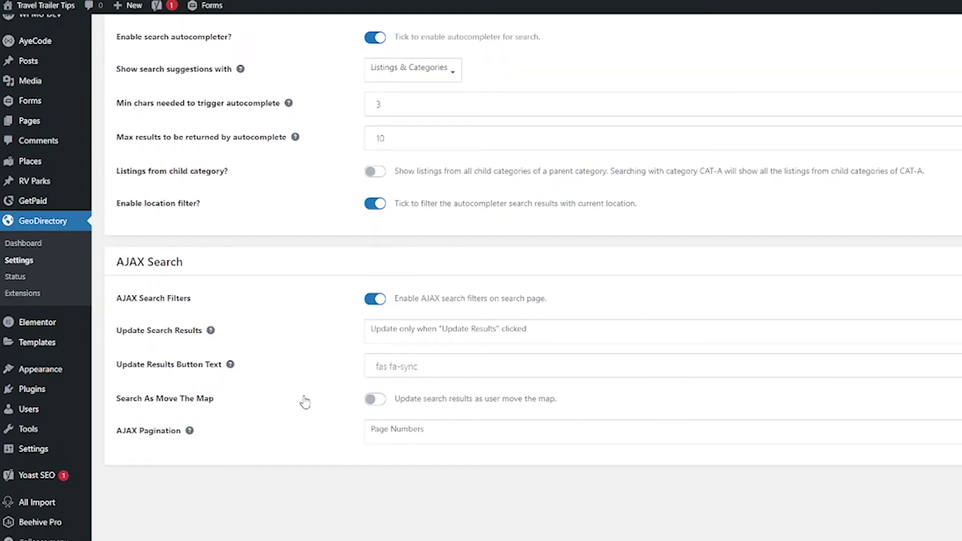
pyautogui.scroll(1, 304, 399)
pyautogui.click(376, 357)
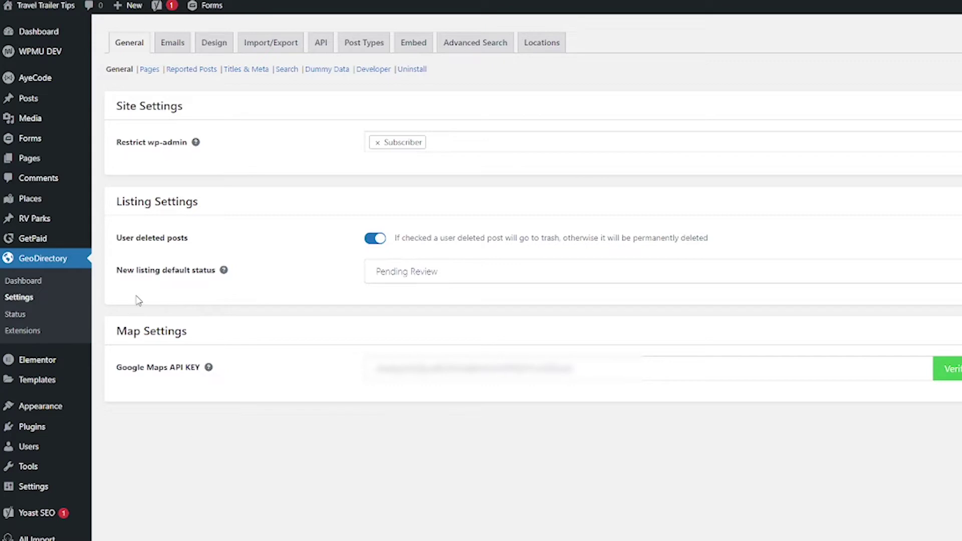
# Step: Open the Search tab of the RV Parks settings to list the available search fields
pyautogui.moveTo(40, 205)
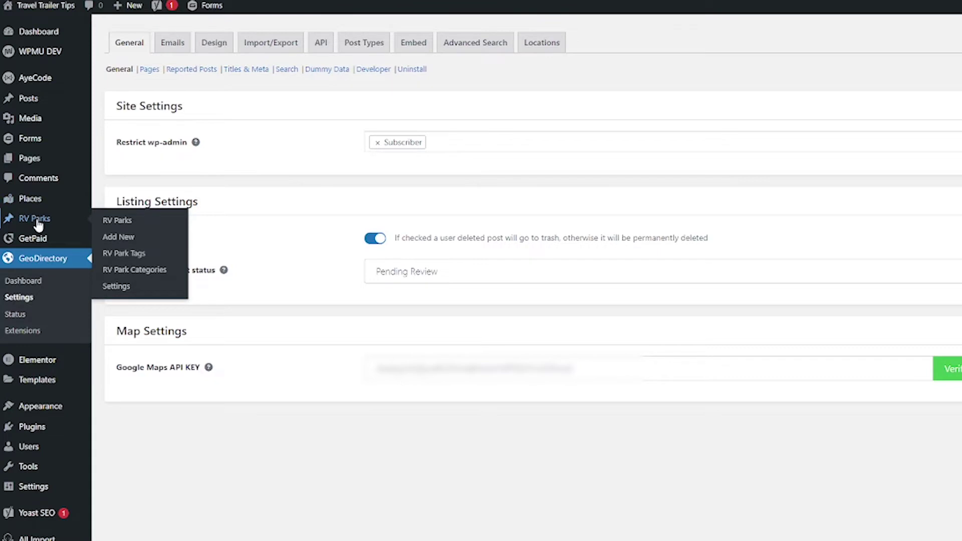
pyautogui.click(124, 290)
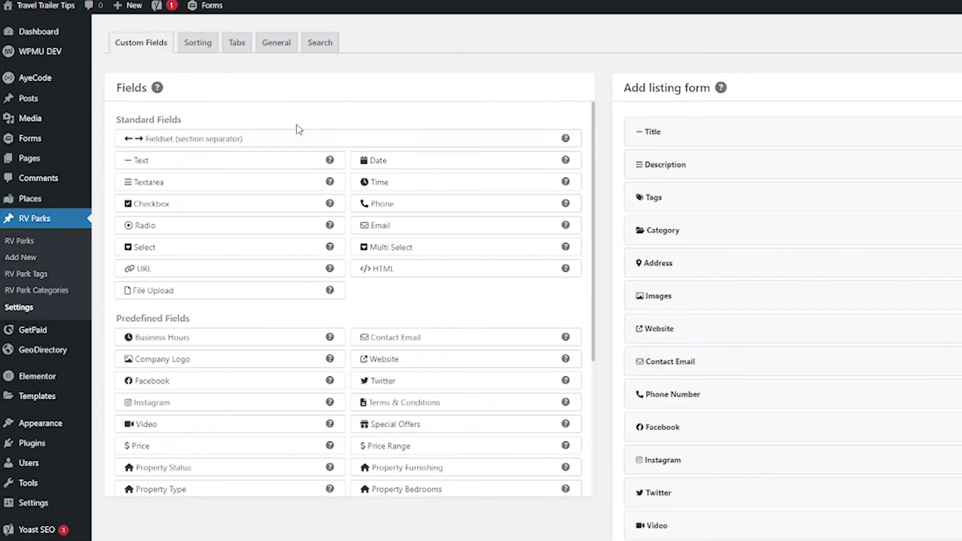
pyautogui.click(328, 57)
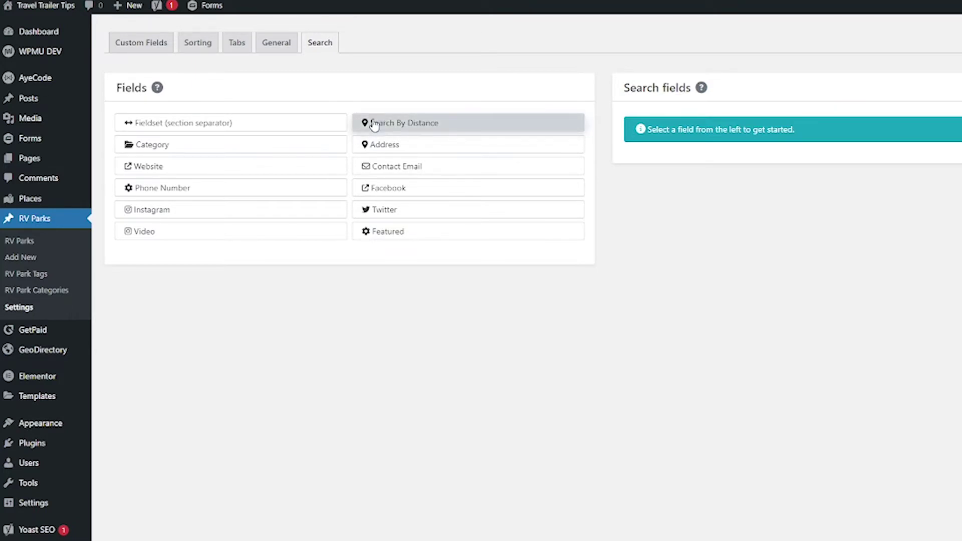
# Step: Add Search By Distance as an RV Parks search field shown in the main search bar, and save
pyautogui.click(393, 125)
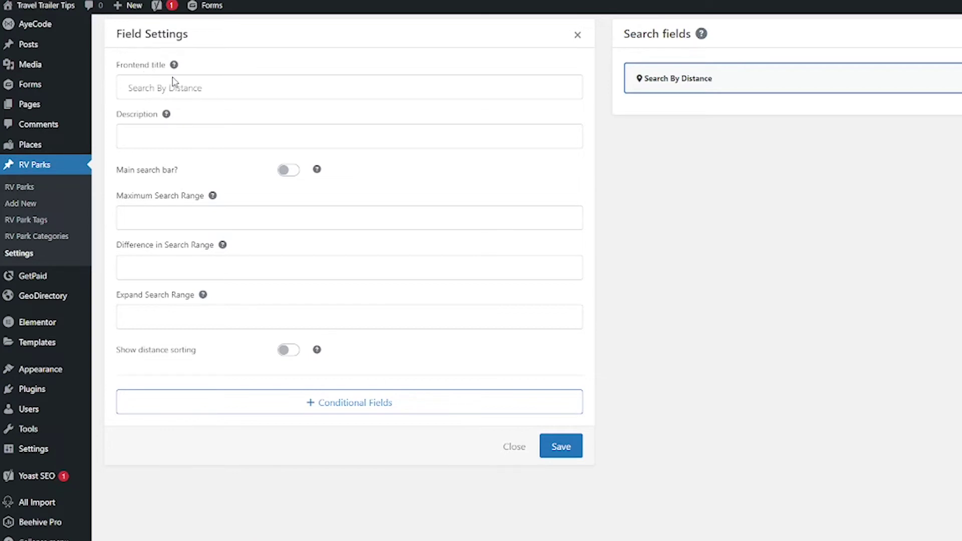
pyautogui.click(293, 178)
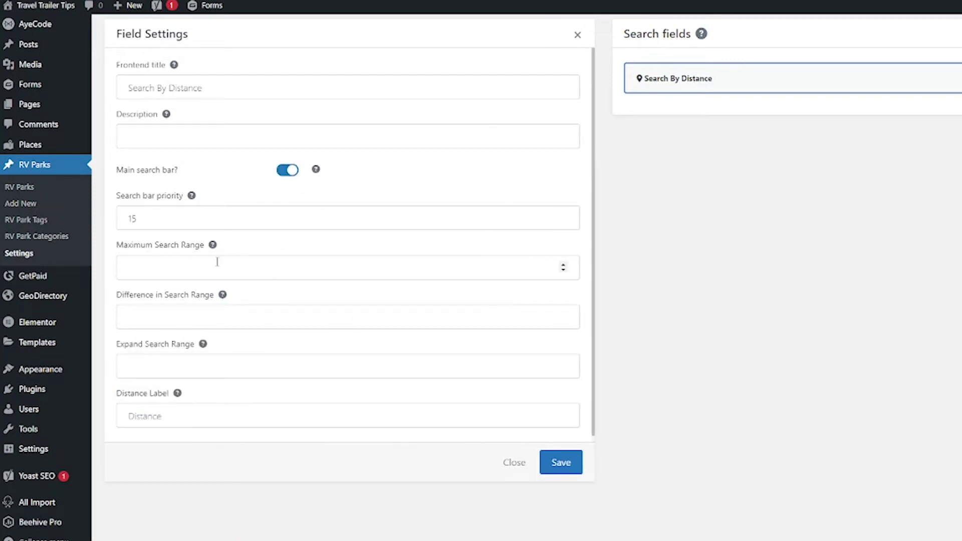
pyautogui.moveTo(192, 197)
pyautogui.scroll(-1, 308, 239)
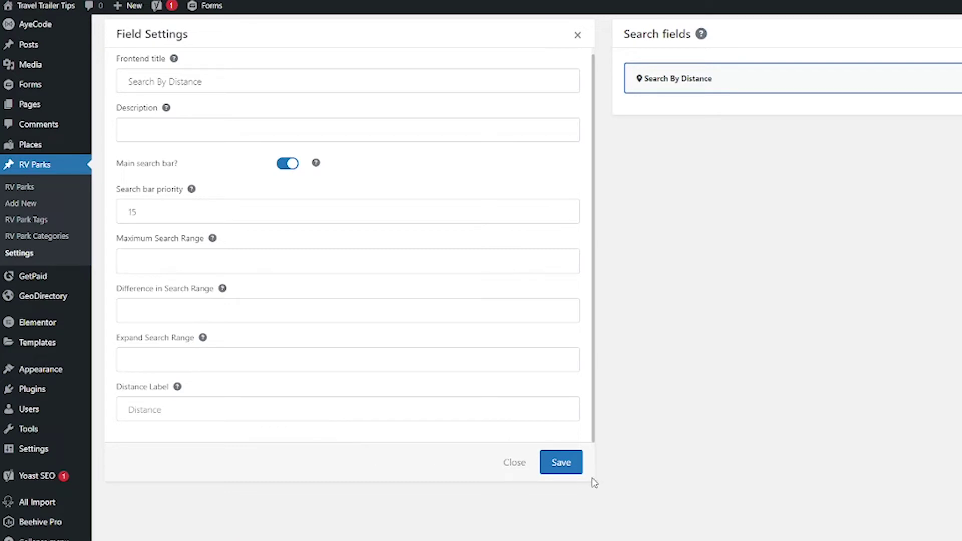
pyautogui.click(561, 462)
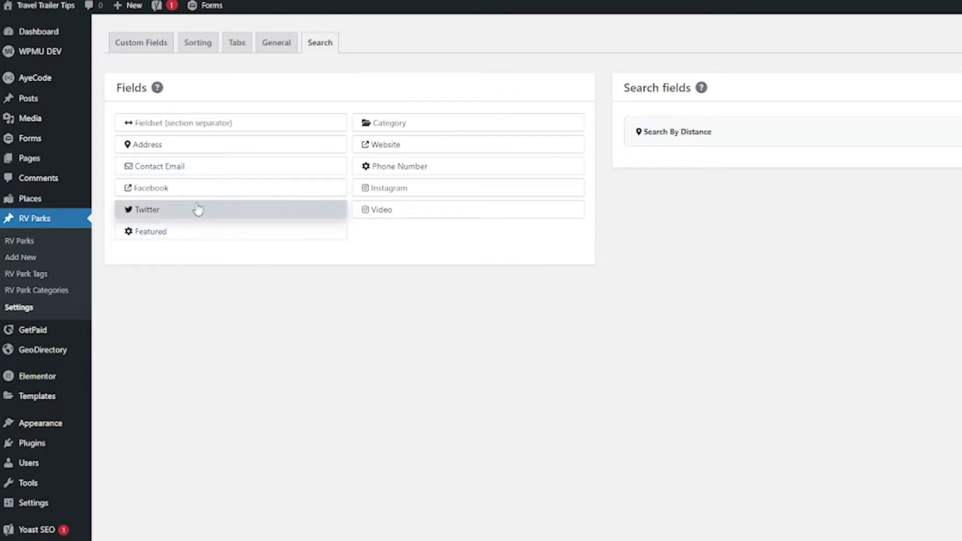
# Step: Add Contact Email to the RV Parks search fields, then delete it again and confirm
pyautogui.moveTo(194, 173); pyautogui.dragTo(441, 171)
pyautogui.click(282, 174)
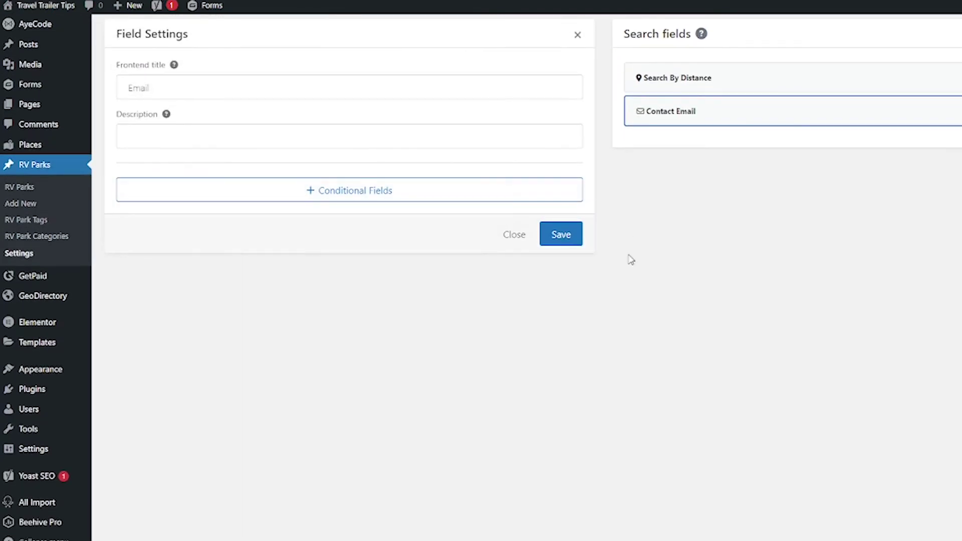
pyautogui.scroll(1, 211, 236)
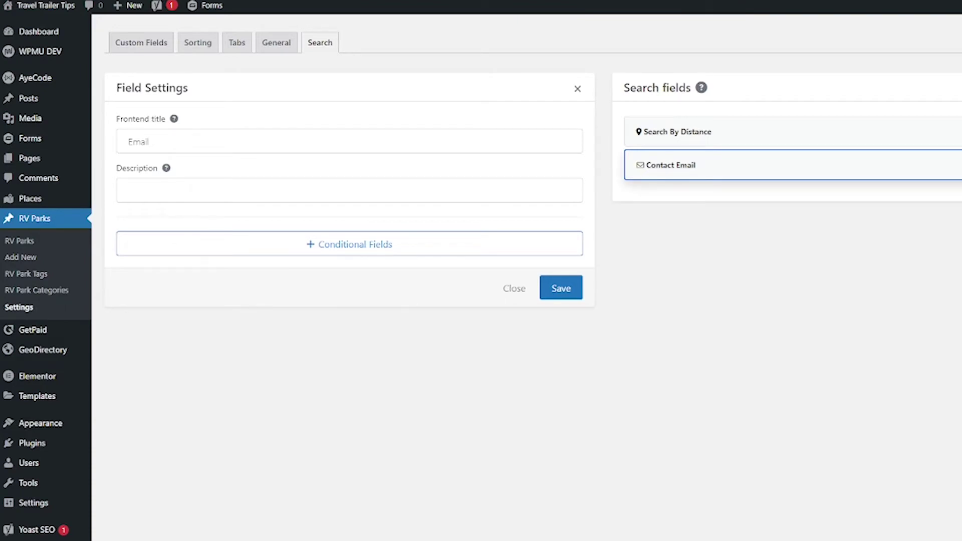
pyautogui.click(955, 165)
pyautogui.click(593, 297)
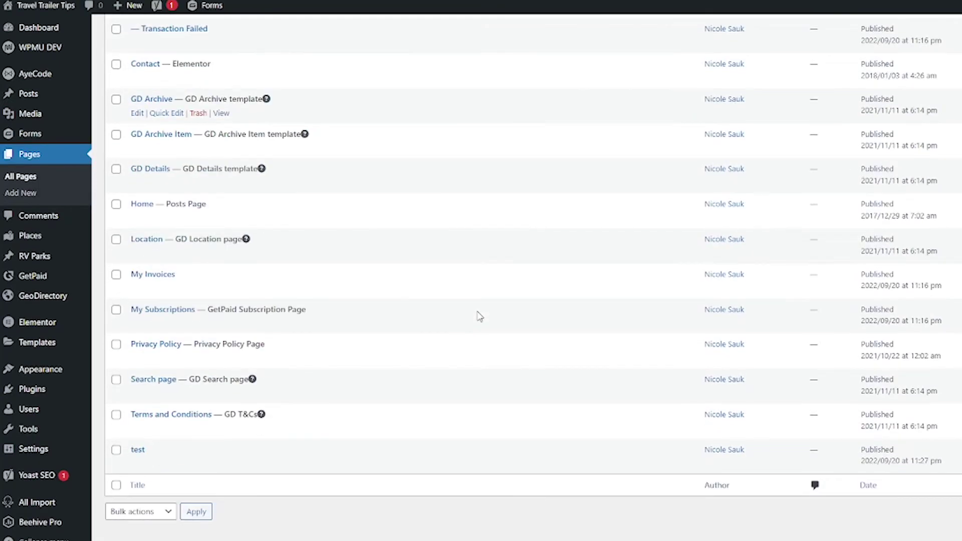
# Step: Open the test page in the block editor and insert a GD > Search block found via 'gd se'
pyautogui.scroll(-1, 301, 351)
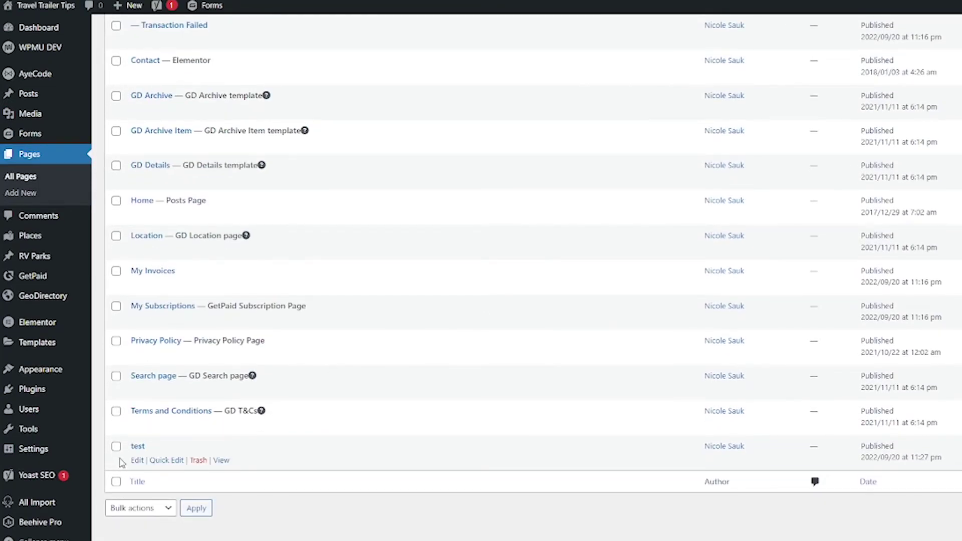
pyautogui.click(136, 460)
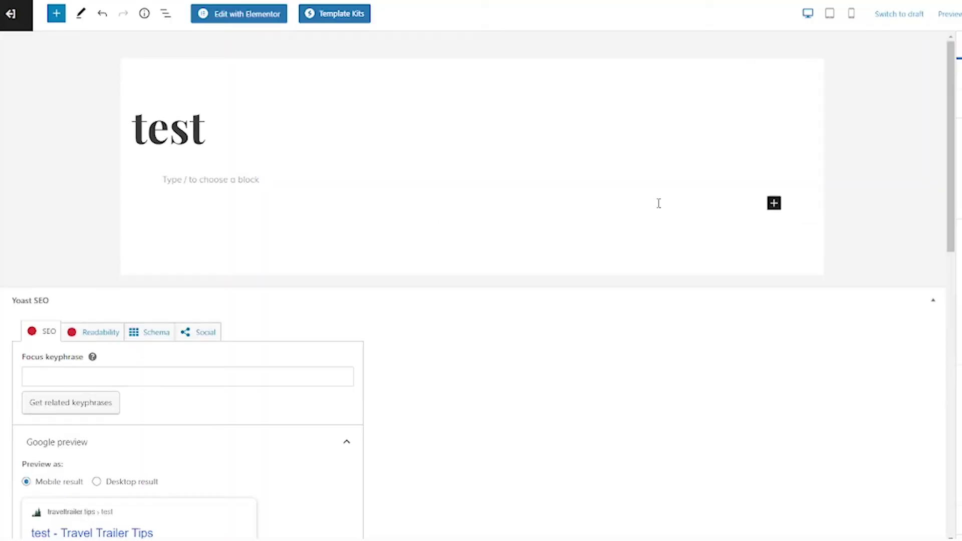
pyautogui.click(775, 205)
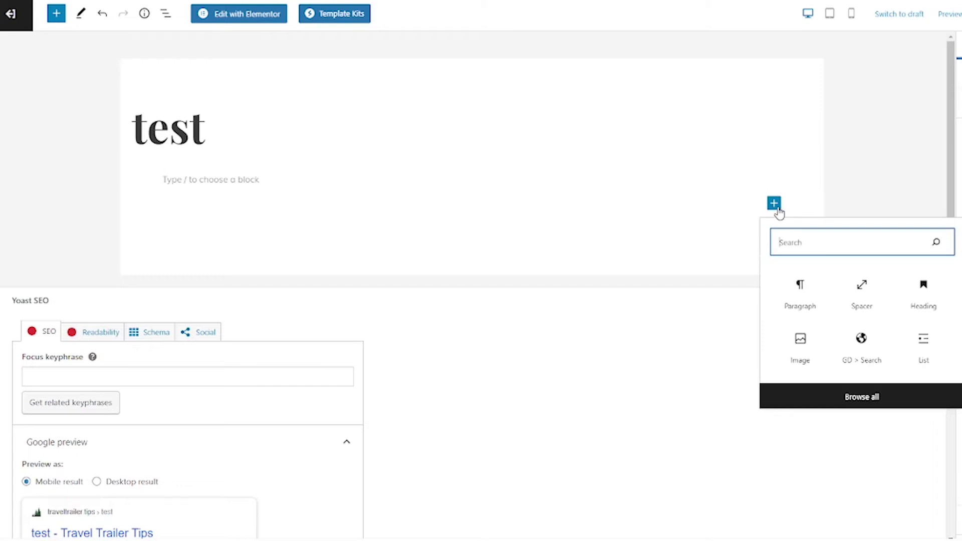
pyautogui.write('g')
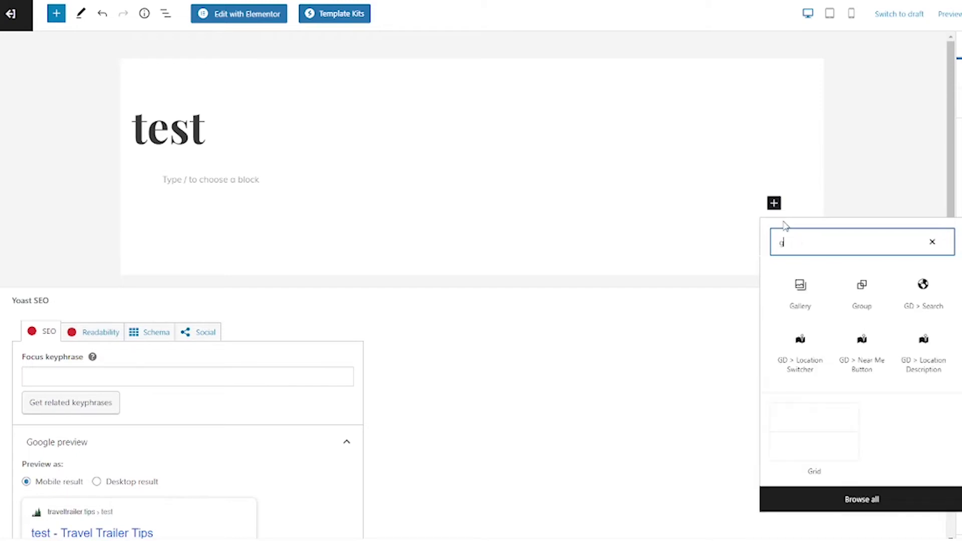
pyautogui.write('d se')
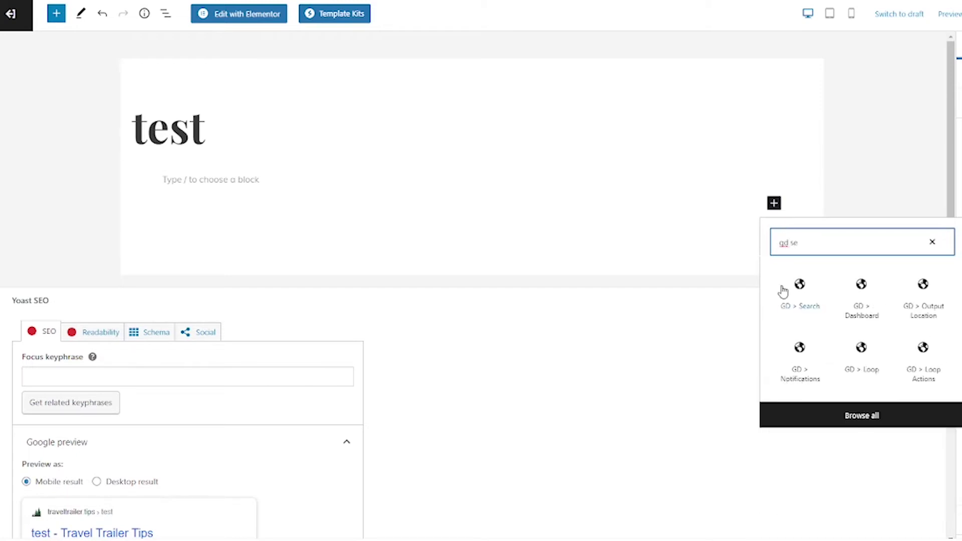
pyautogui.click(797, 288)
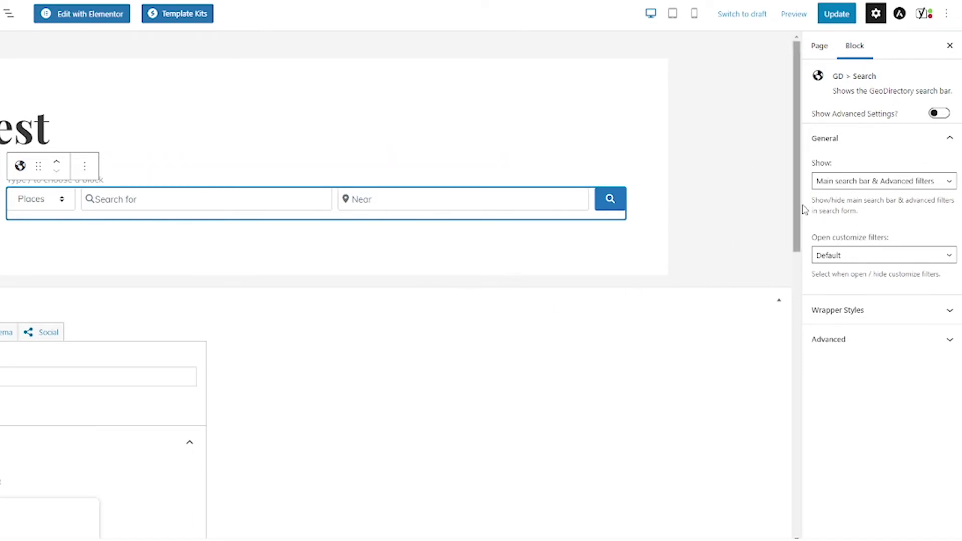
# Step: Enable Show Advanced Settings on the search block and keep Open customize filters at Default
pyautogui.click(937, 118)
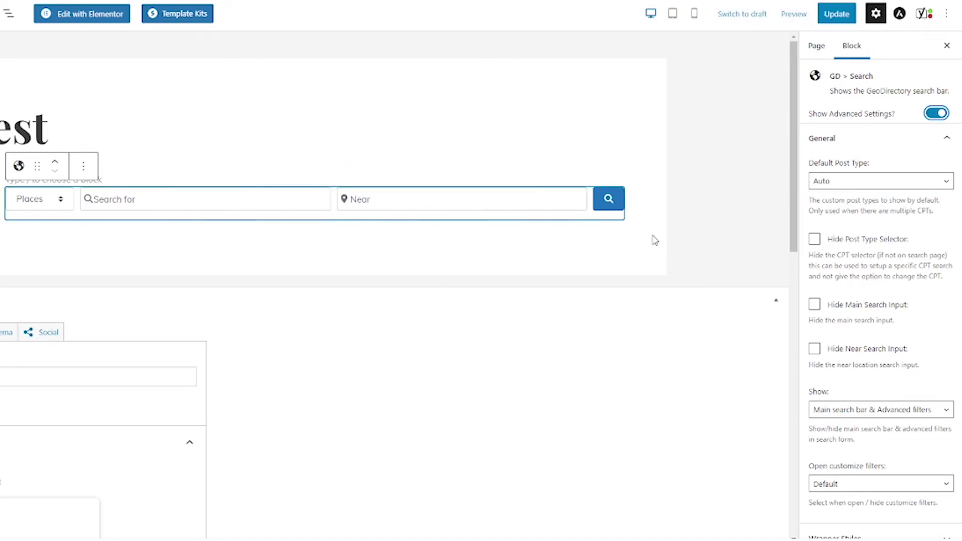
pyautogui.scroll(-1, 875, 279)
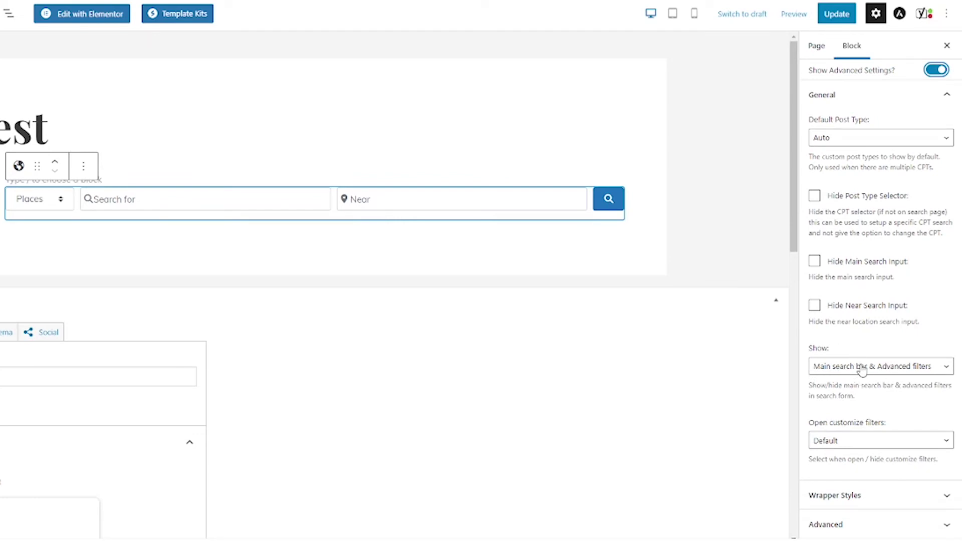
pyautogui.click(863, 443)
pyautogui.click(868, 445)
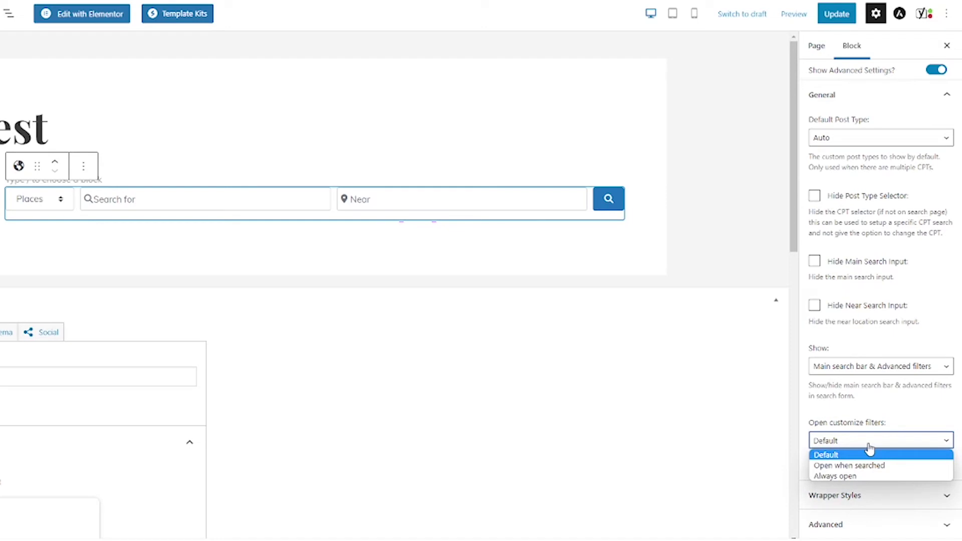
pyautogui.click(870, 448)
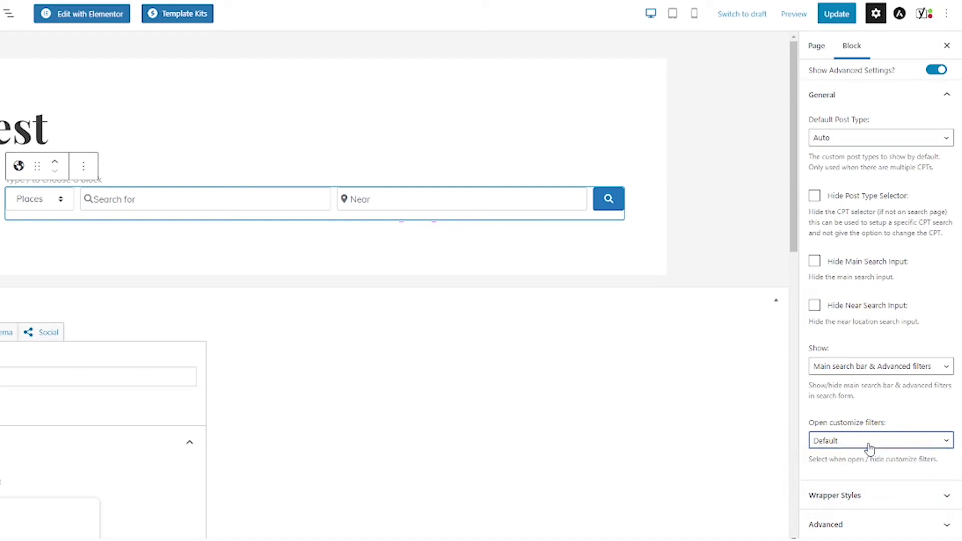
# Step: Expand the block's Wrapper Styles and Advanced sections, then update the test page
pyautogui.click(867, 497)
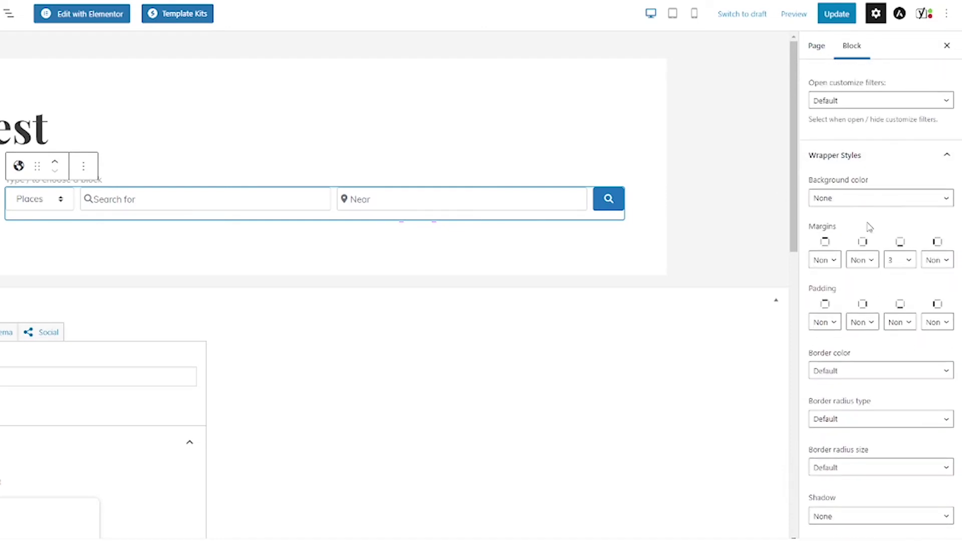
pyautogui.scroll(-1, 866, 371)
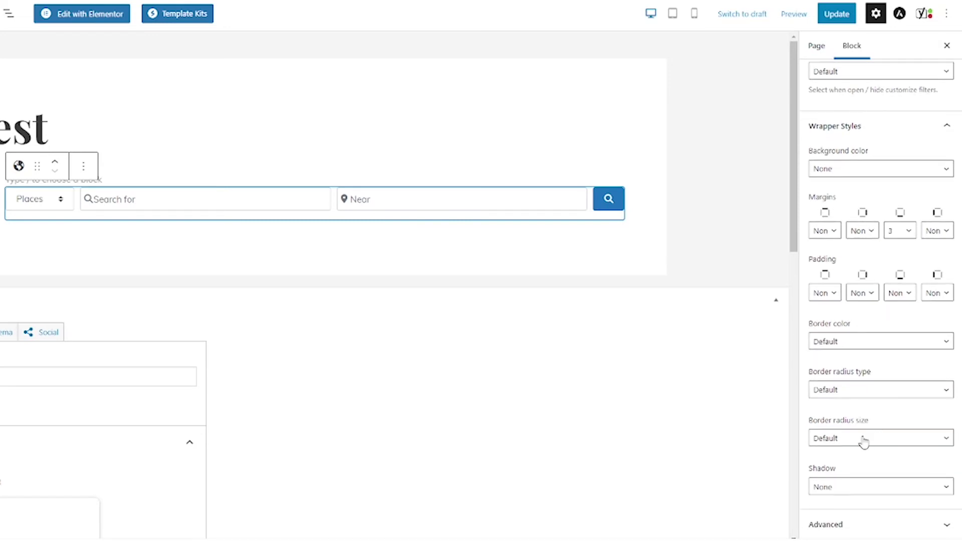
pyautogui.click(842, 535)
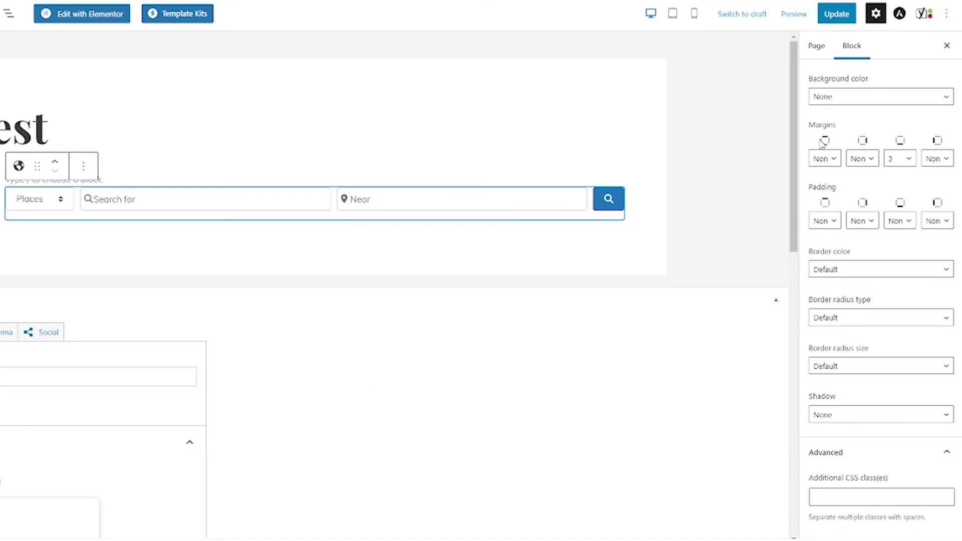
pyautogui.click(836, 14)
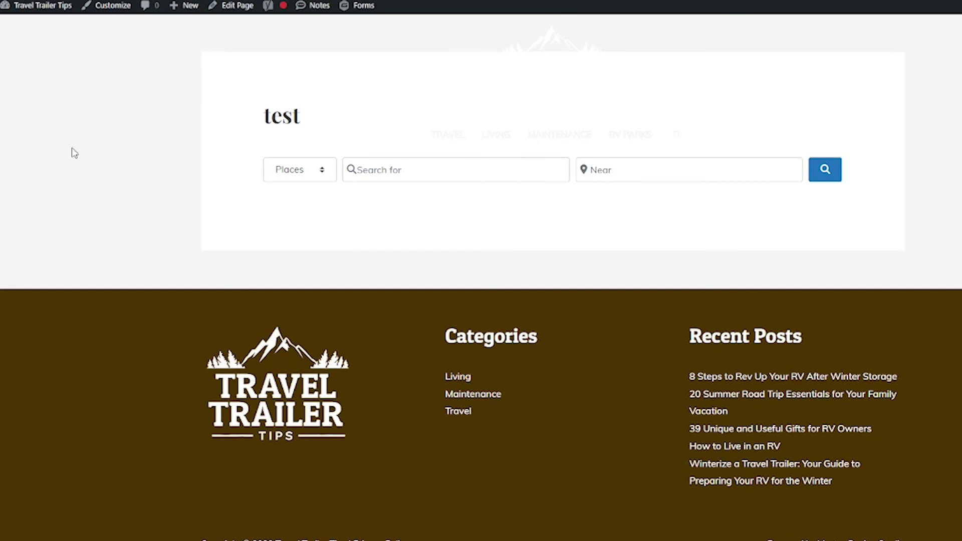
# Step: Check the published test page, then return to the All Pages list in the admin
pyautogui.moveTo(50, 7)
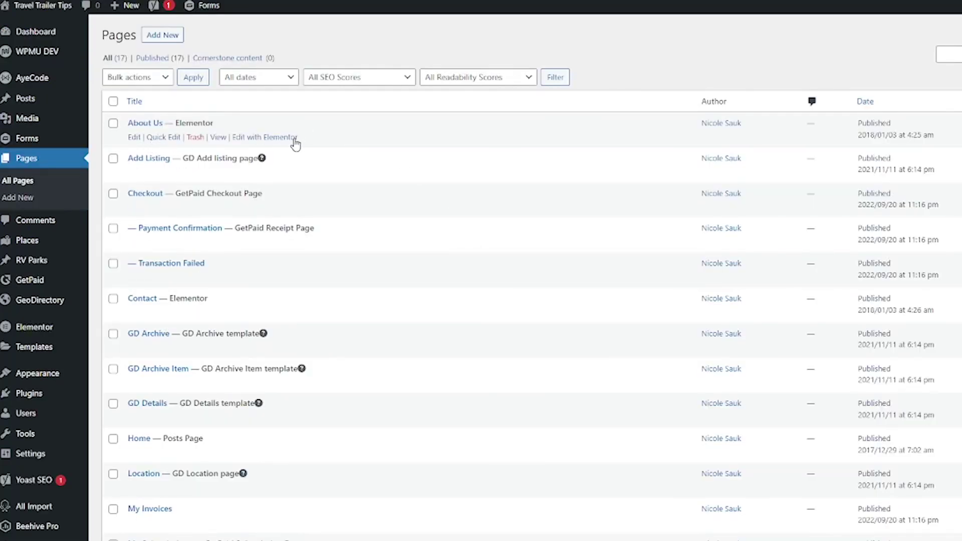
# Step: Edit About Us in Elementor, drop a GD > Search widget above the intro paragraph, and update
pyautogui.click(275, 137)
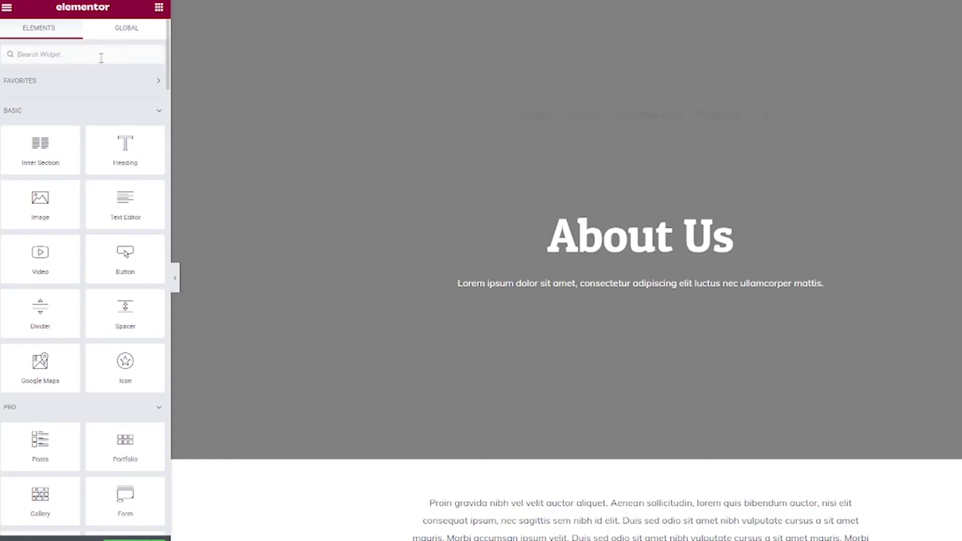
pyautogui.write('a')
pyautogui.write('d')
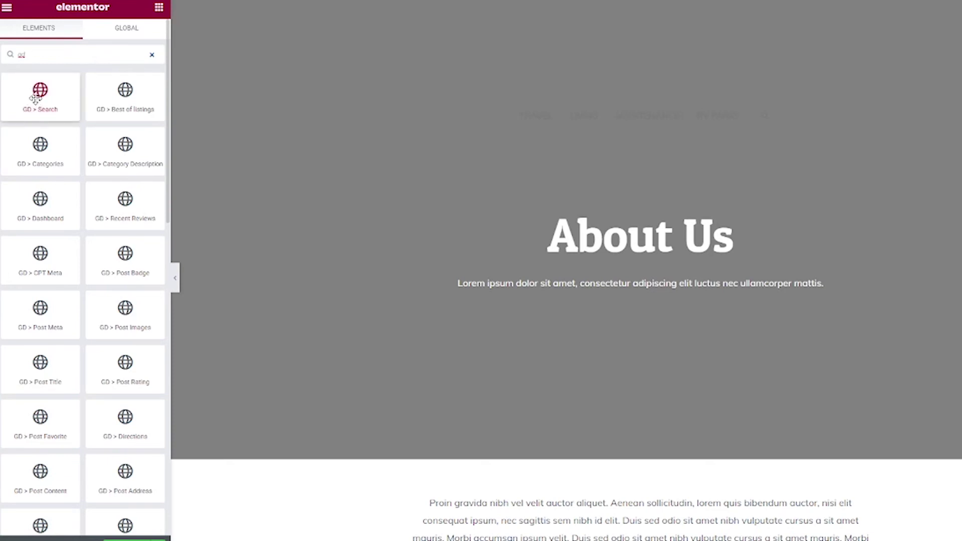
pyautogui.moveTo(36, 99); pyautogui.dragTo(526, 510)
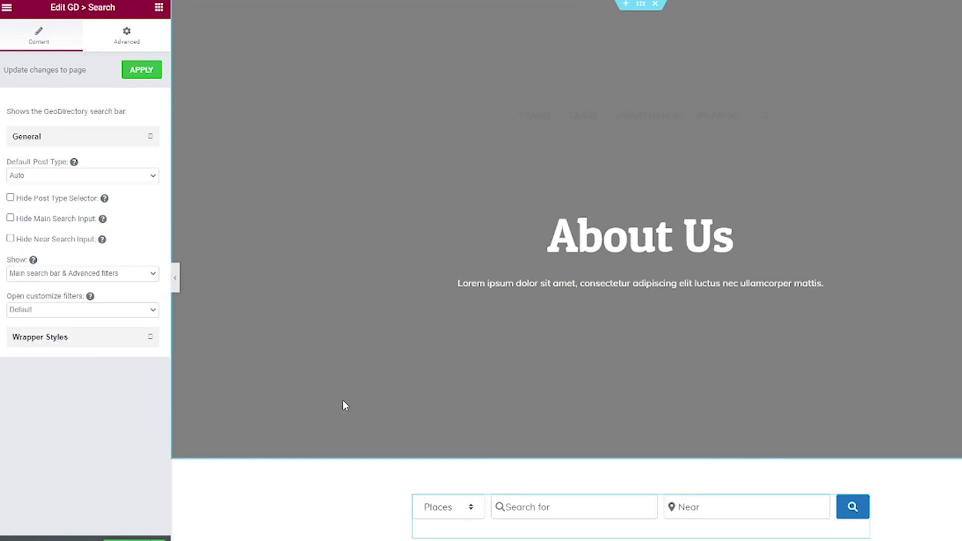
pyautogui.scroll(-1, 344, 400)
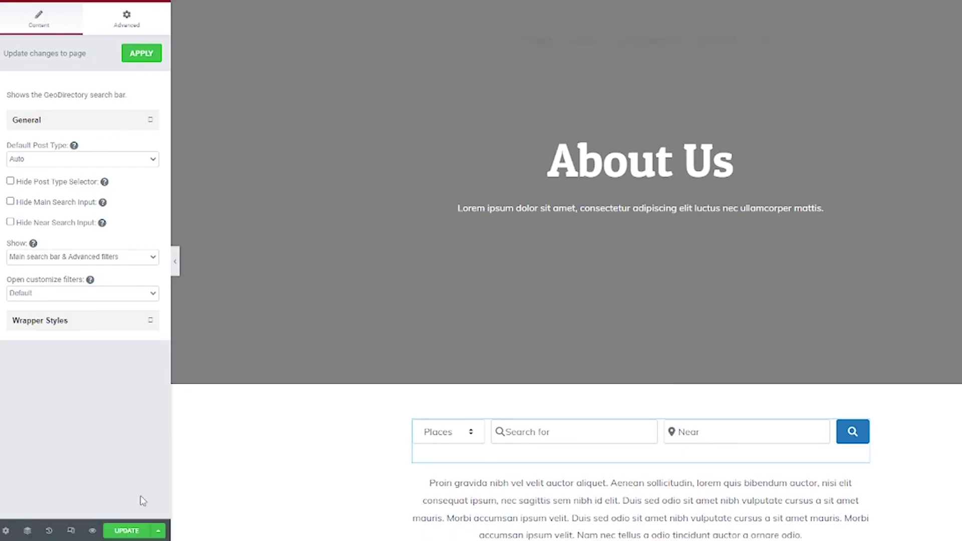
pyautogui.click(143, 532)
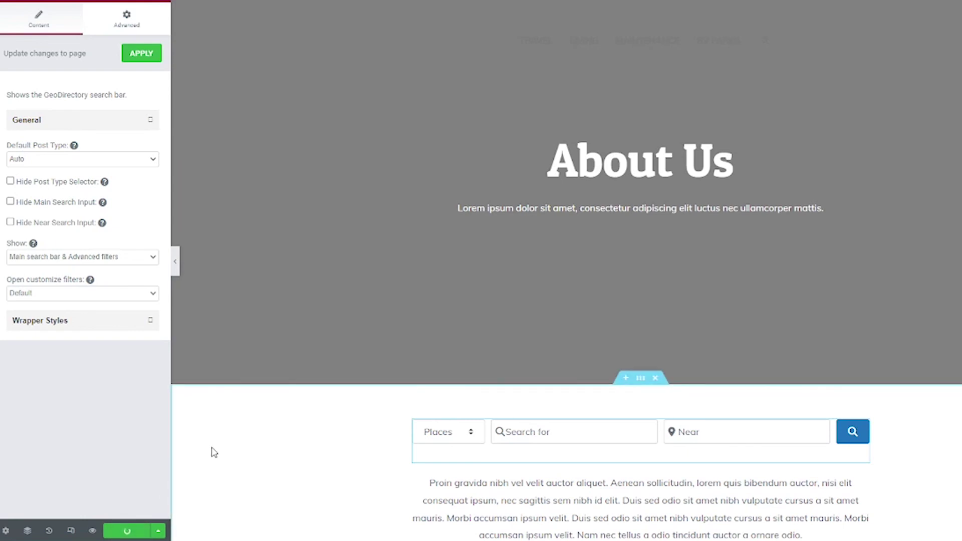
# Step: Exit Elementor to the live About Us page and scroll down to its search bar
pyautogui.click(6, 11)
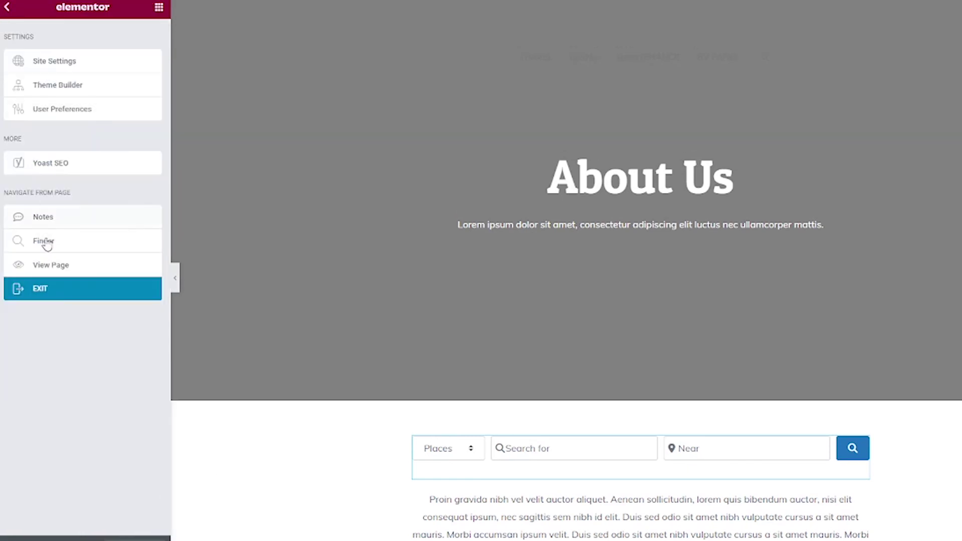
pyautogui.scroll(-5, 241, 195)
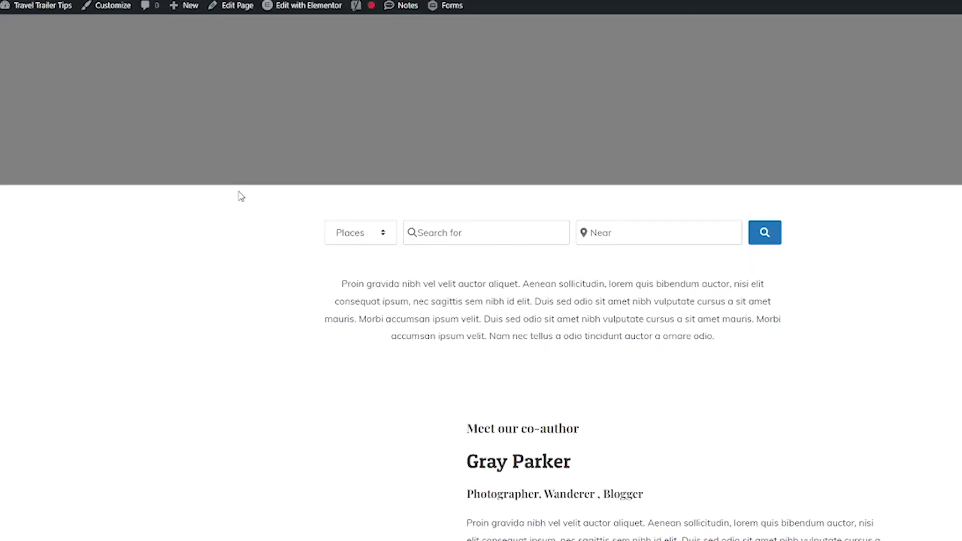